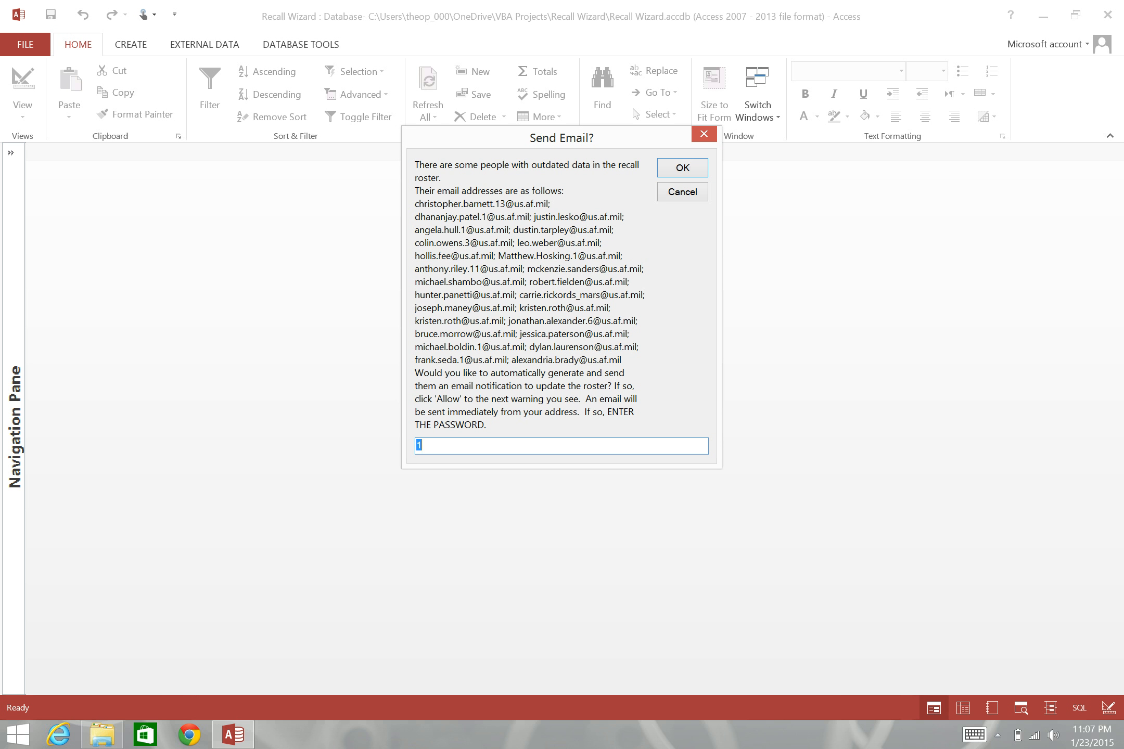
- Enter the password in the Send Email? prompt and confirm it
text(12345)
key(Return)
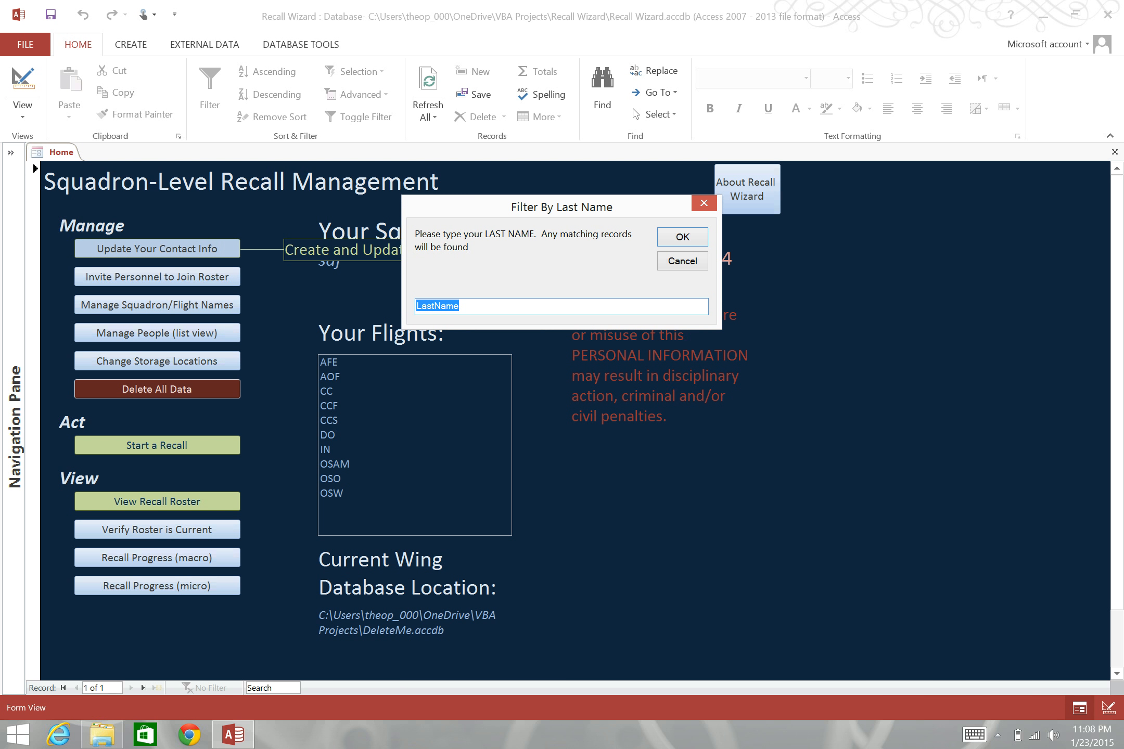
- Filter the roster by the person's last name and dismiss the no-records message
text(App)
key(BackSpace)
key(BackSpace)
key(BackSpace)
text(S)
key(BackSpace)
text(Dantes)
key(Return)
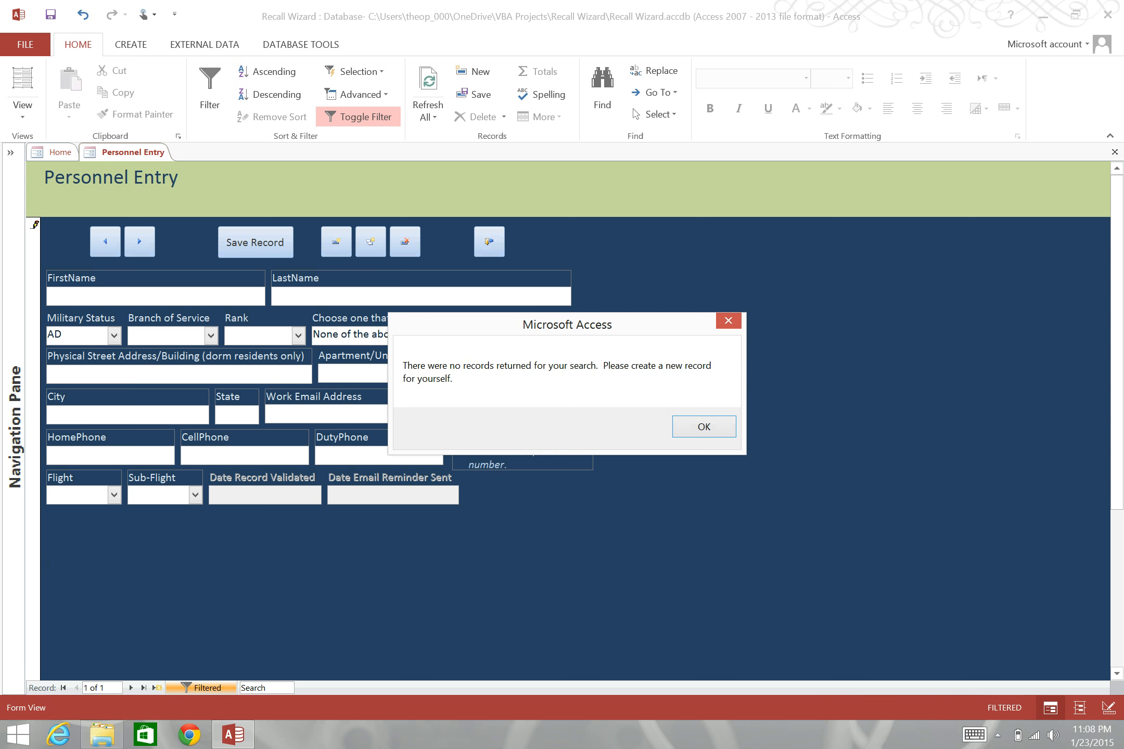
key(Return)
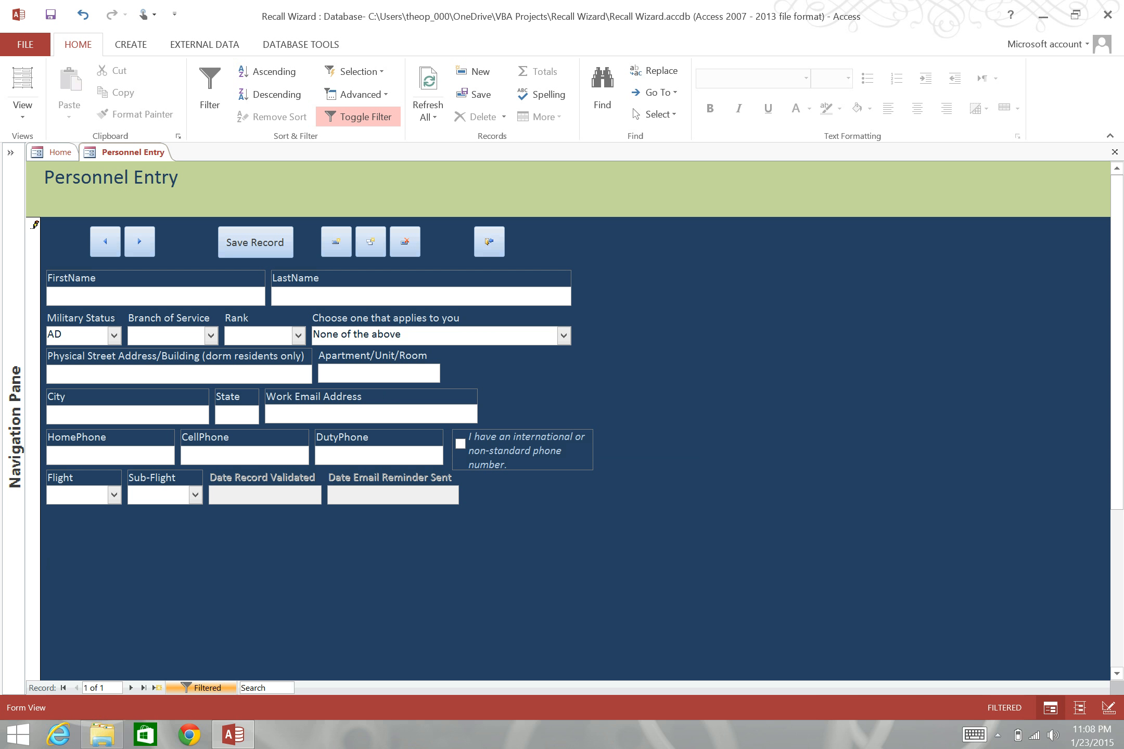
- Enter the person's first and last name in the new record
text(Edmond)
key(Tab)
text(Dantes)
- Set Military Status to AD, Branch of Service to Navy and Rank to CAPT
click(114, 335)
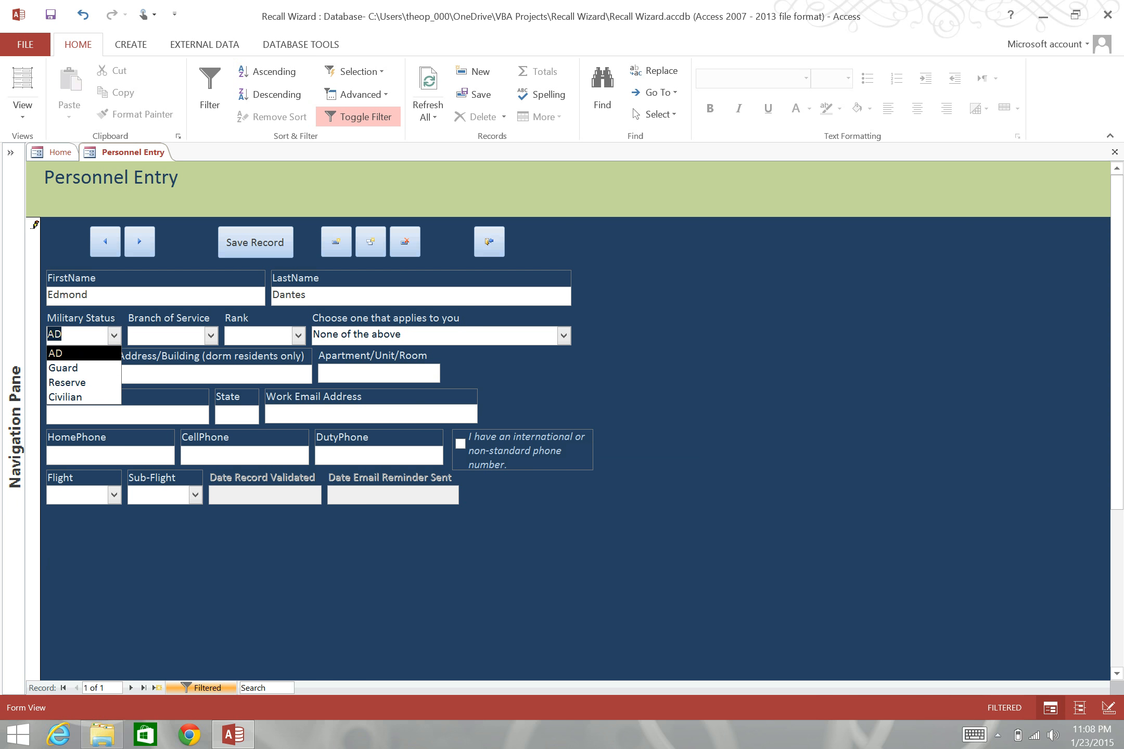
key(Return)
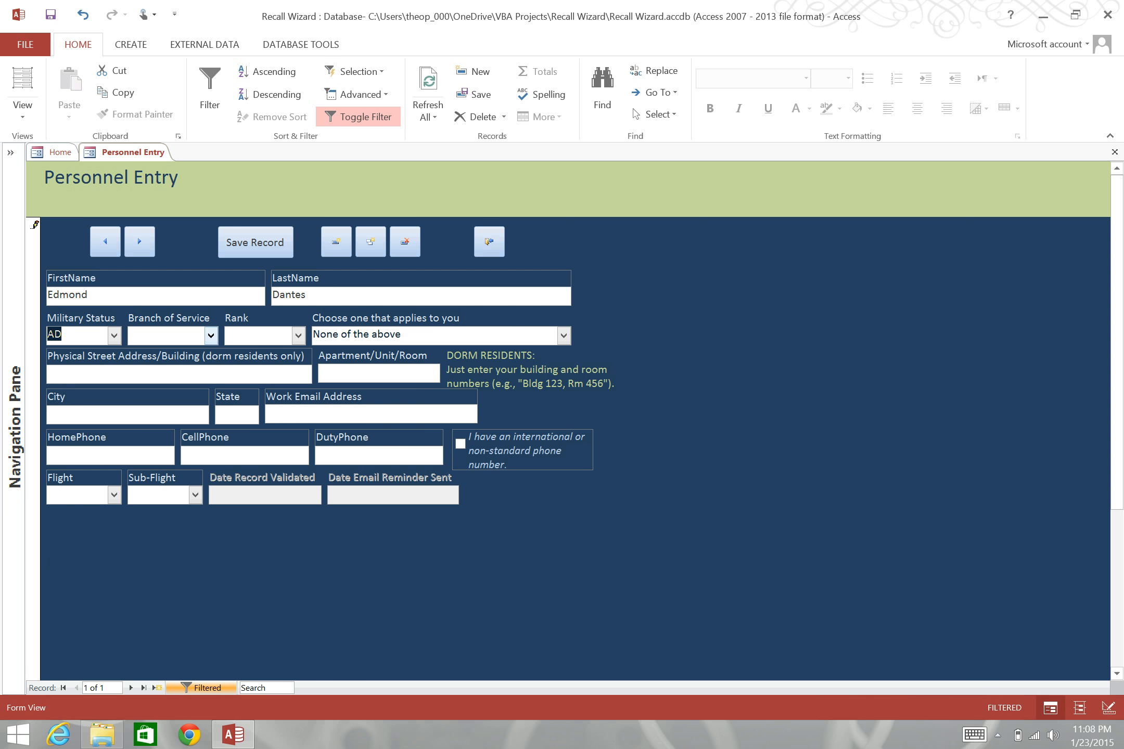
click(210, 335)
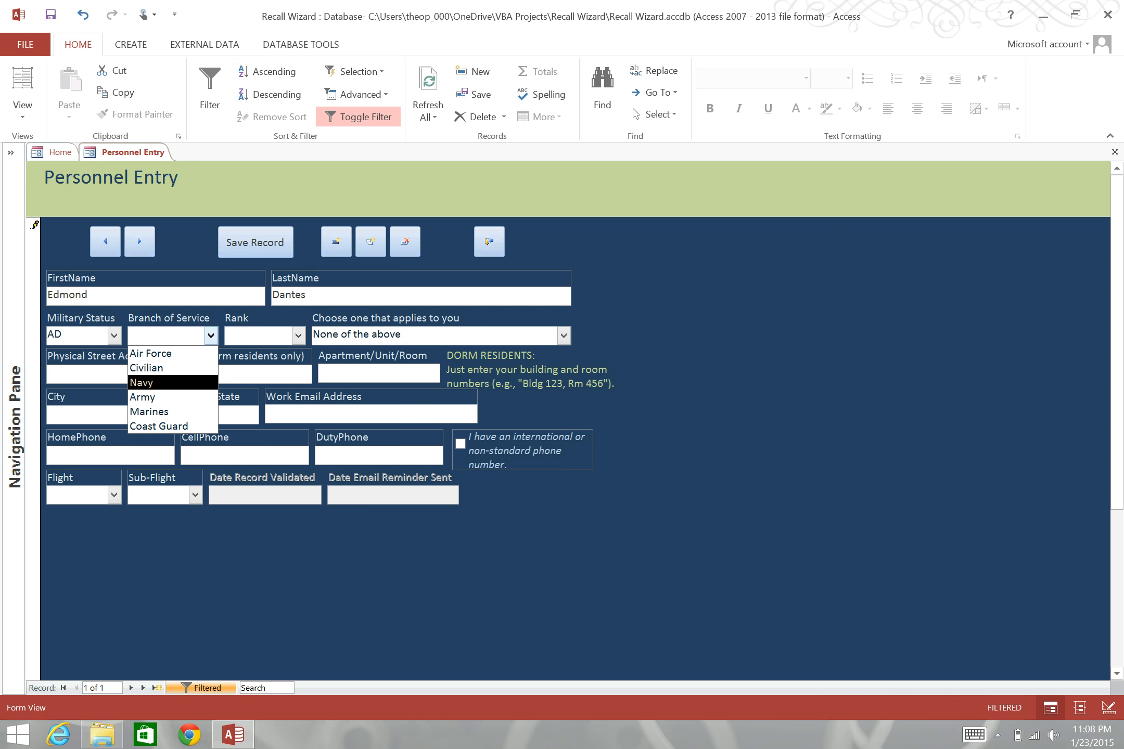
click(198, 383)
click(298, 336)
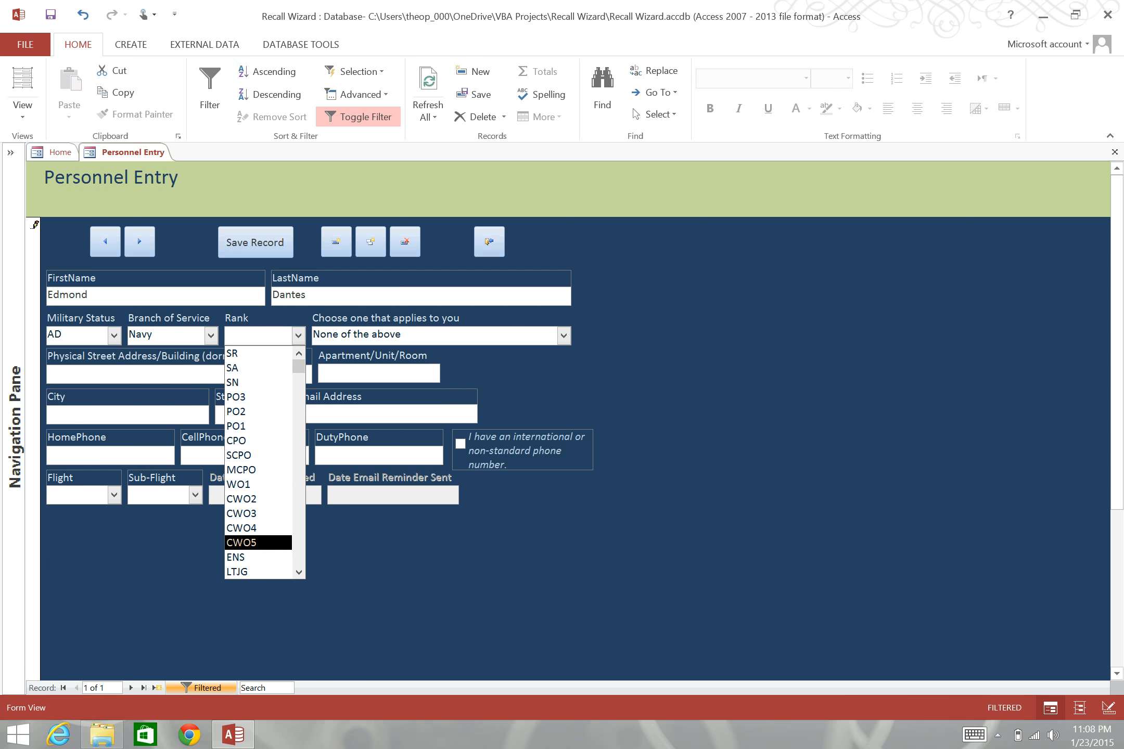
drag(299, 367, 299, 559)
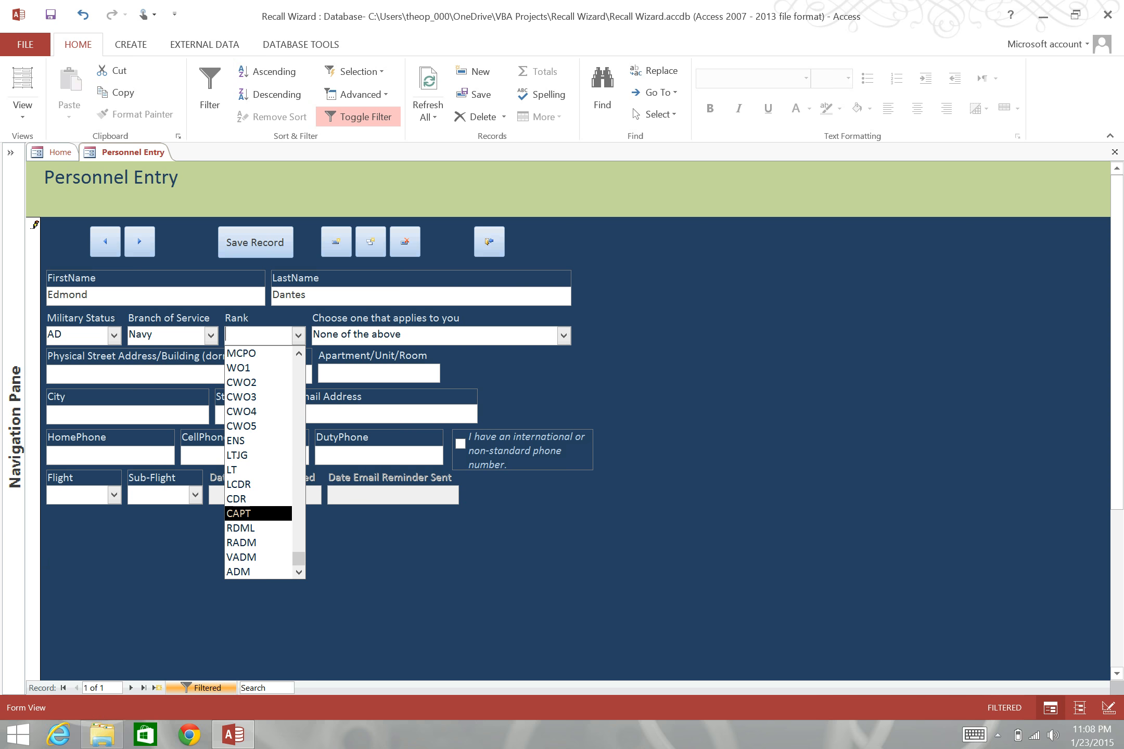
click(263, 513)
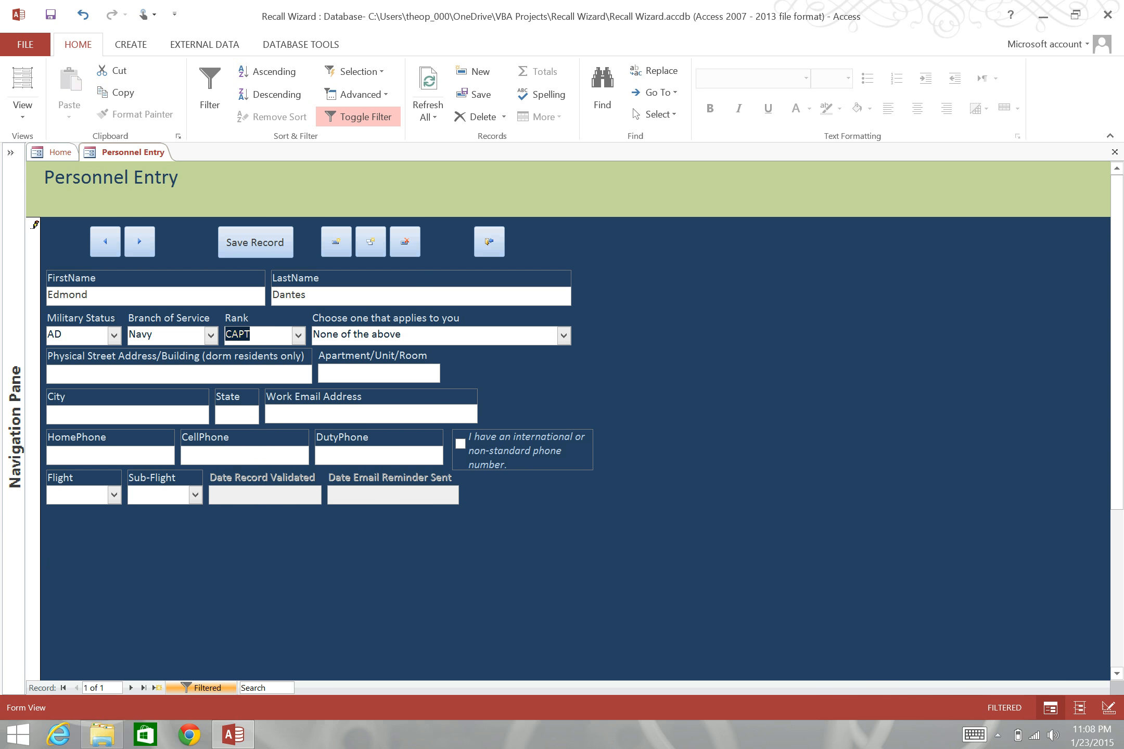
mouse_move(441, 336)
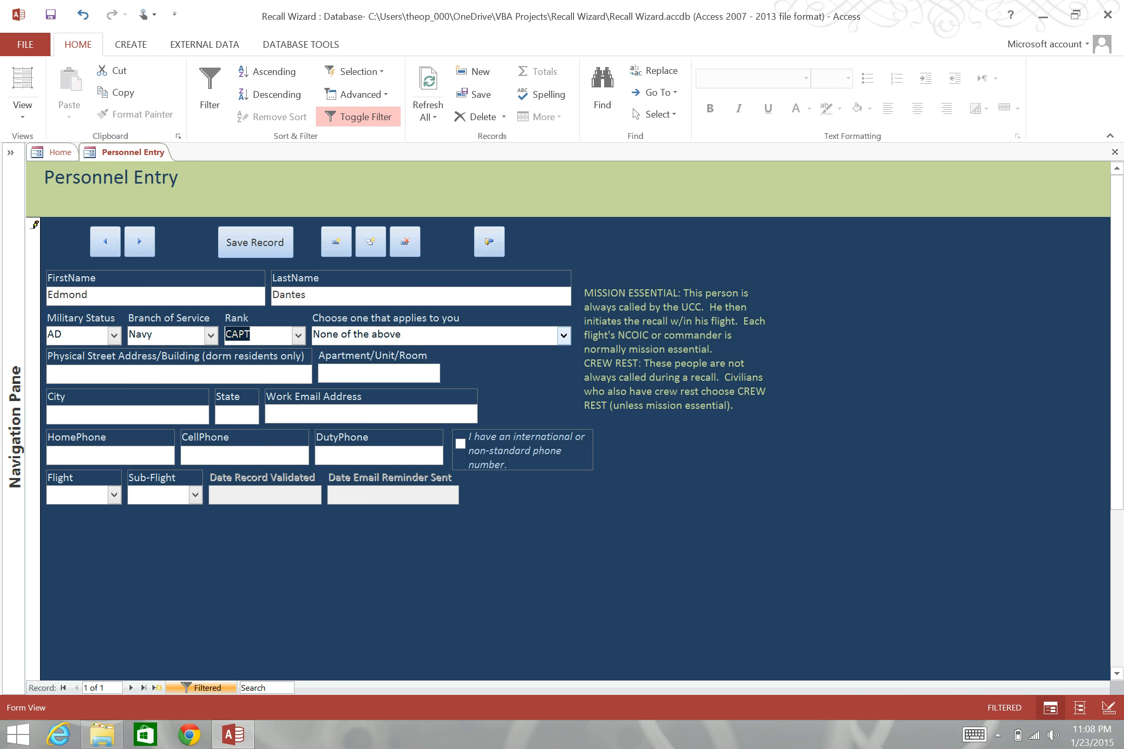
click(564, 336)
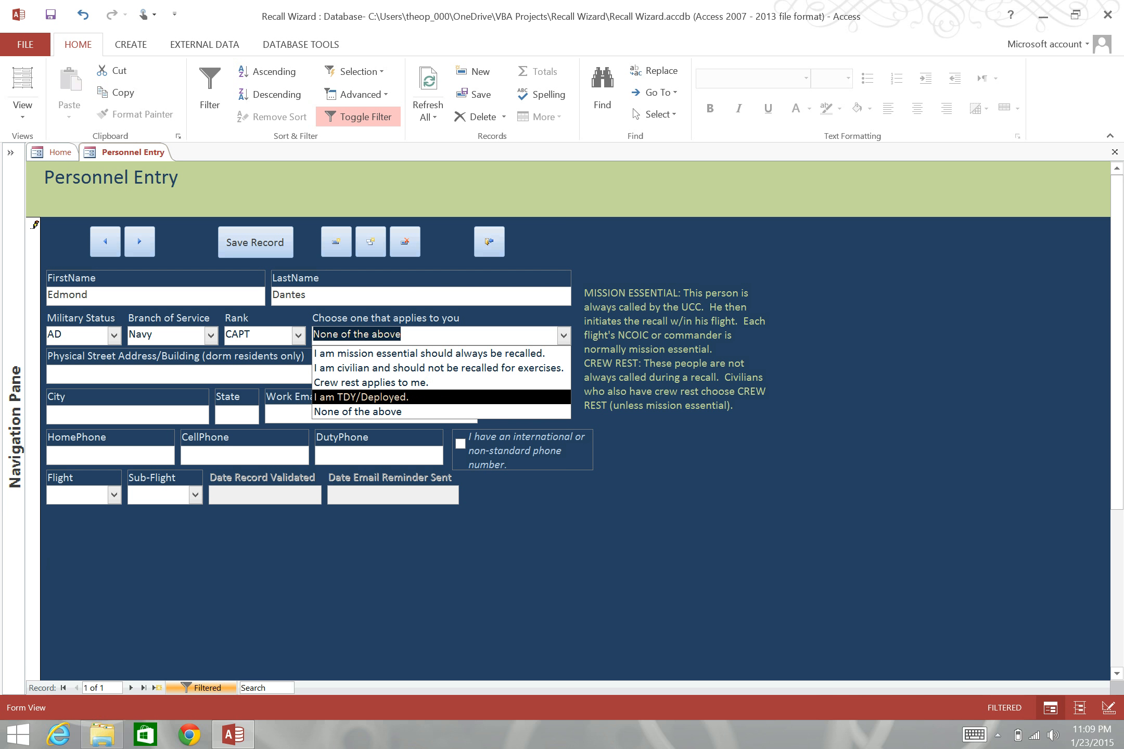
- Set 'Choose one that applies to you' to 'Crew rest applies to me.'
click(371, 383)
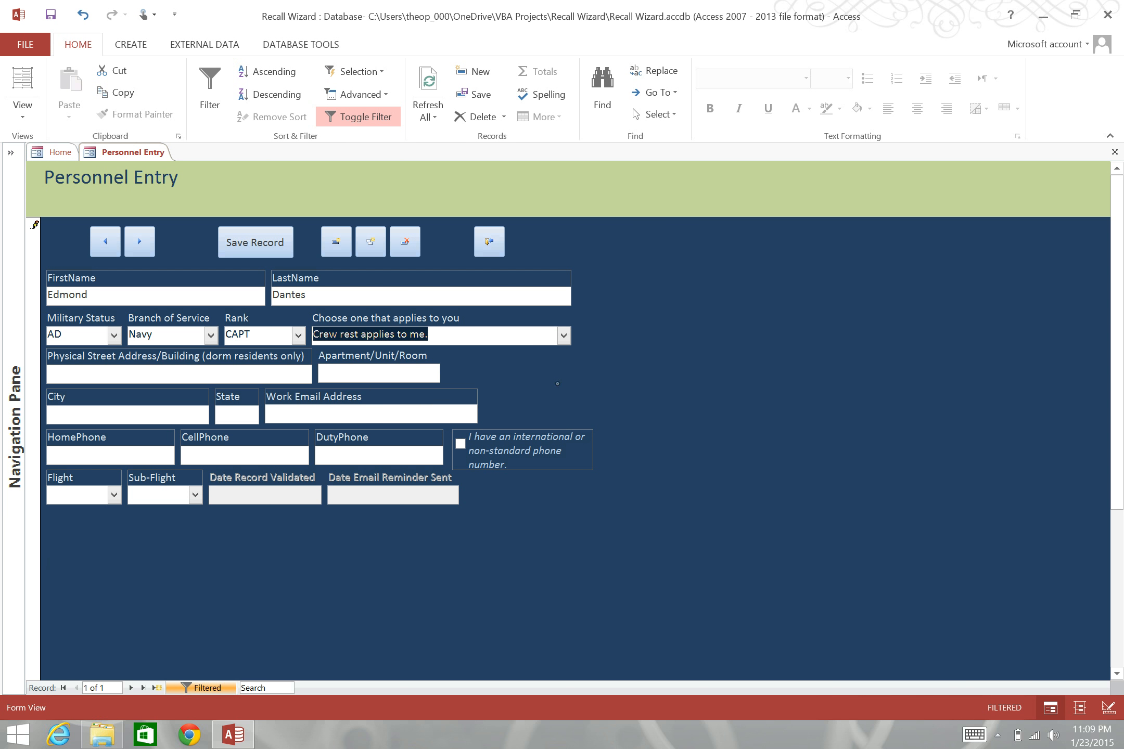
click(179, 374)
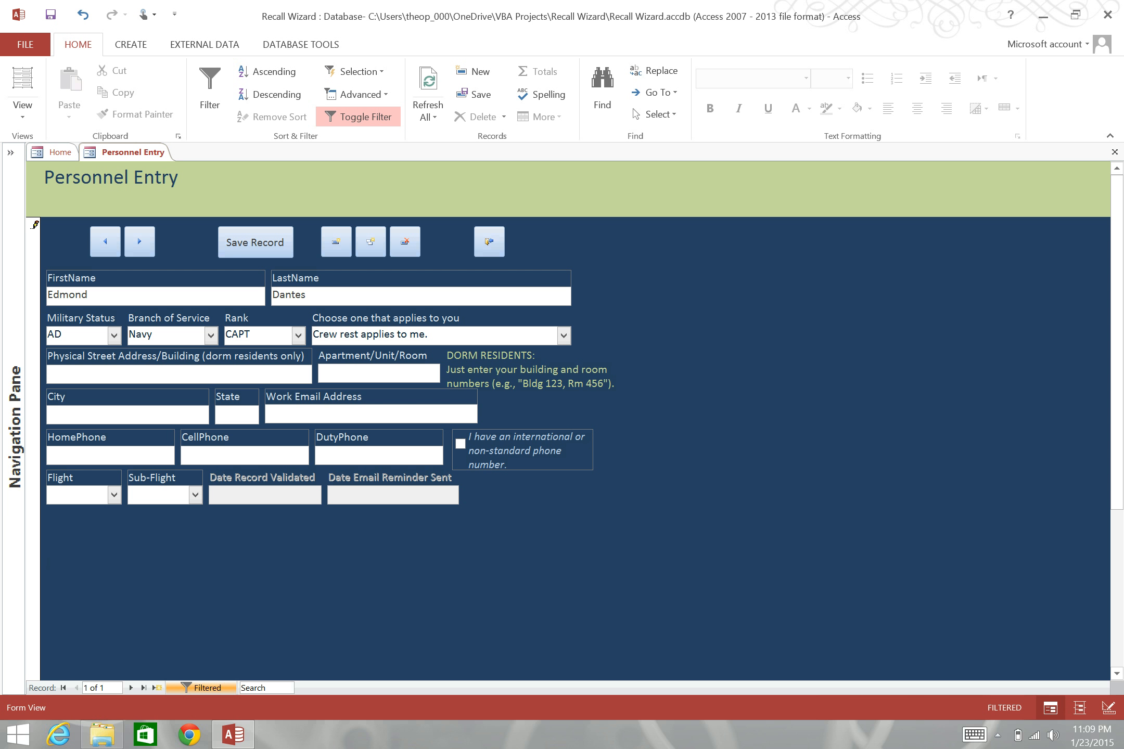
- Fill in the street address and apartment, city Tampa, state FL and the work e-mail
text(1234)
text(567)
key(Tab)
text(Tampa)
key(Tab)
text(FL)
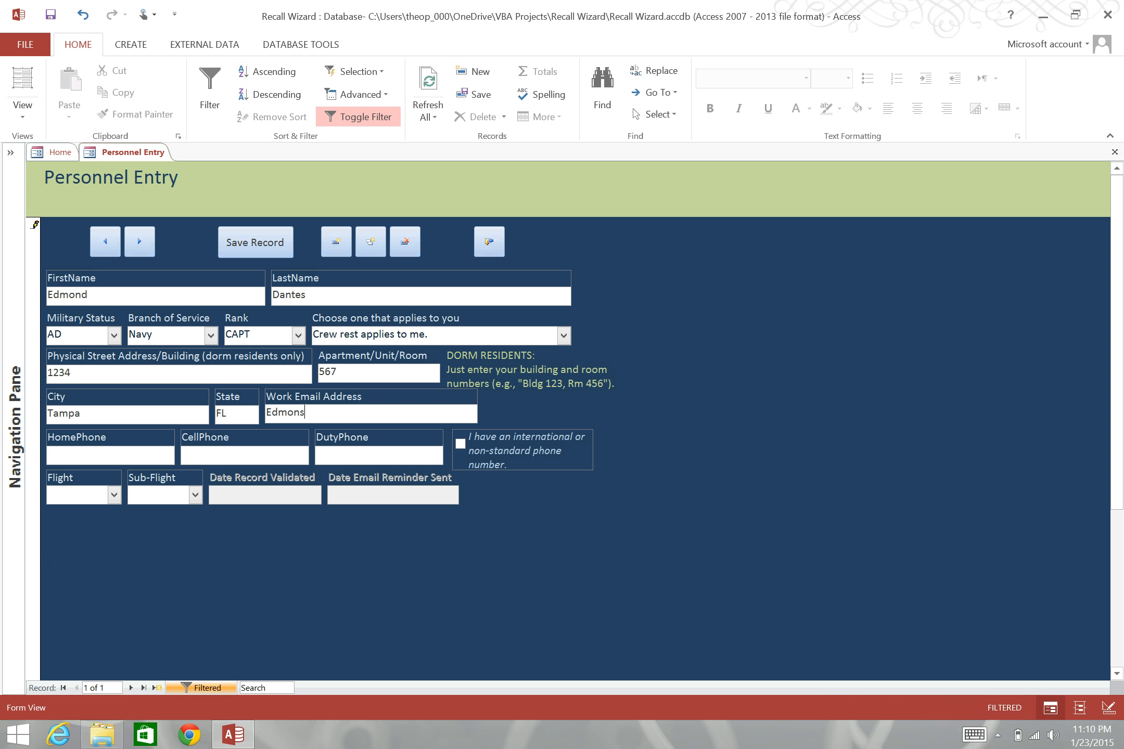
key(Tab)
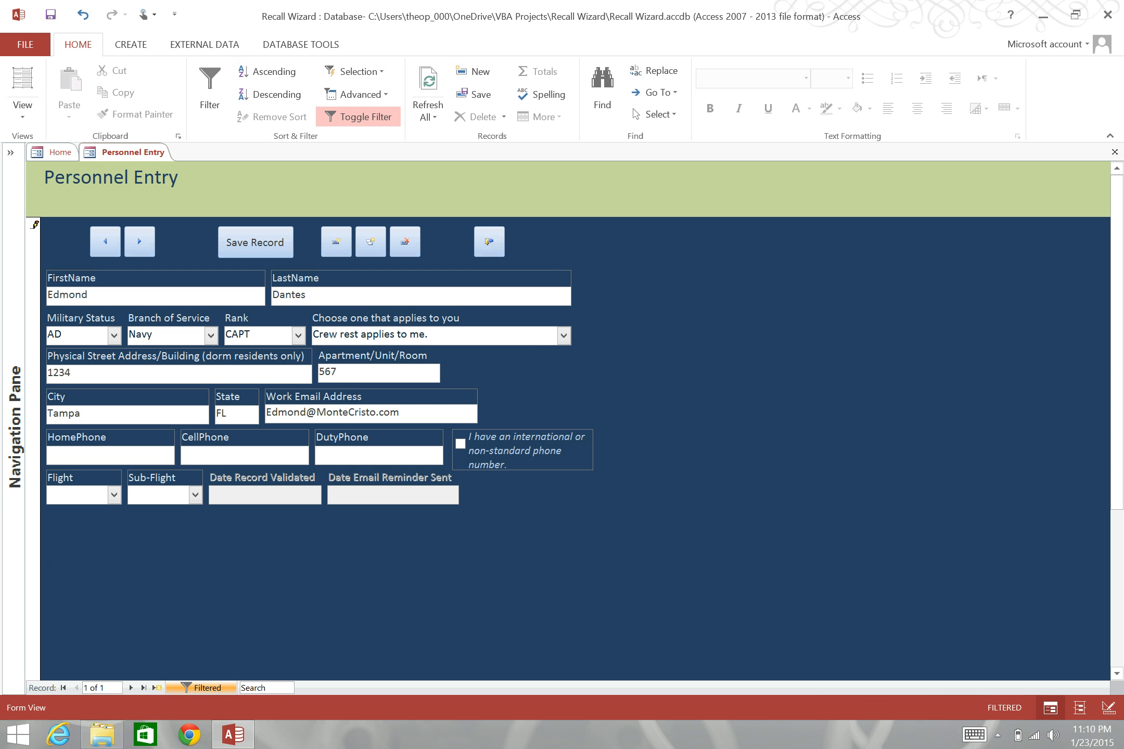
click(345, 454)
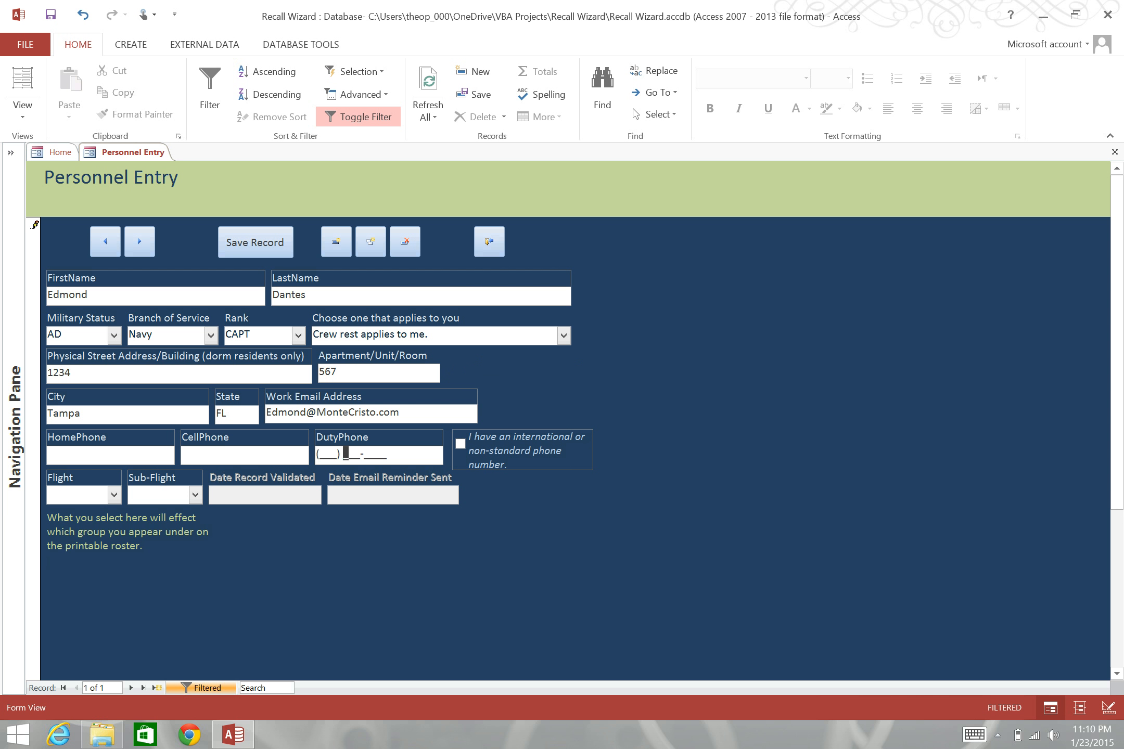
- Choose flight AOF and sub-flight Tower from the combo boxes
click(114, 495)
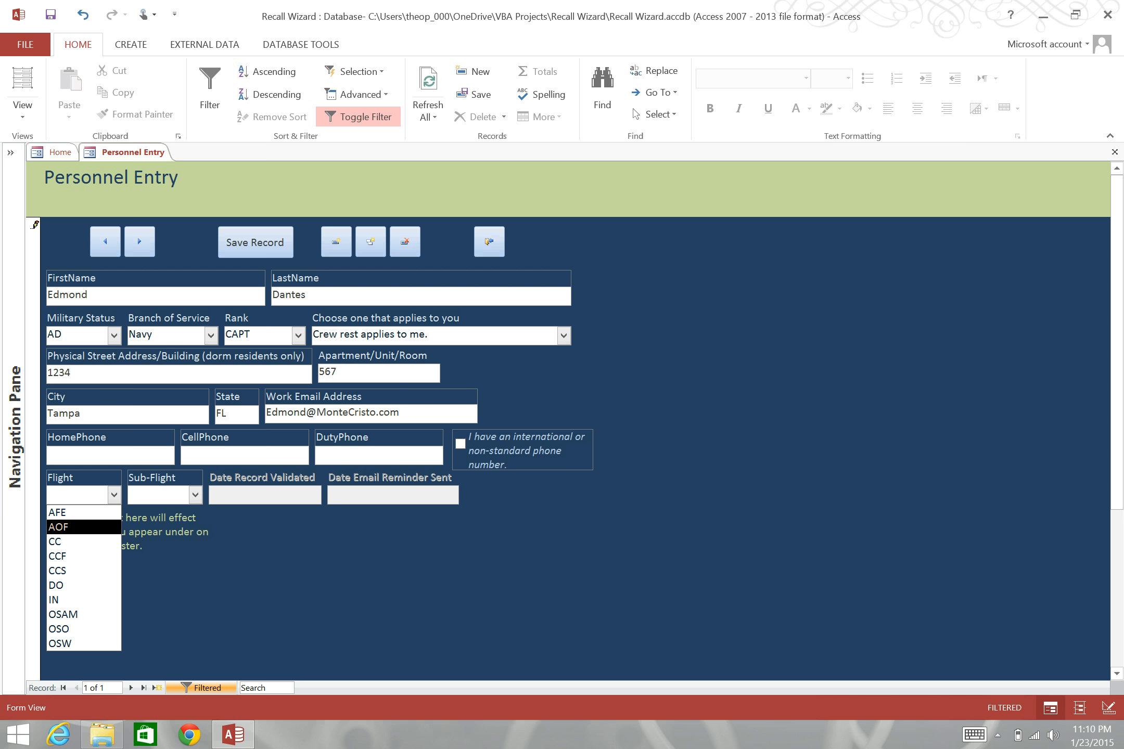
key(Return)
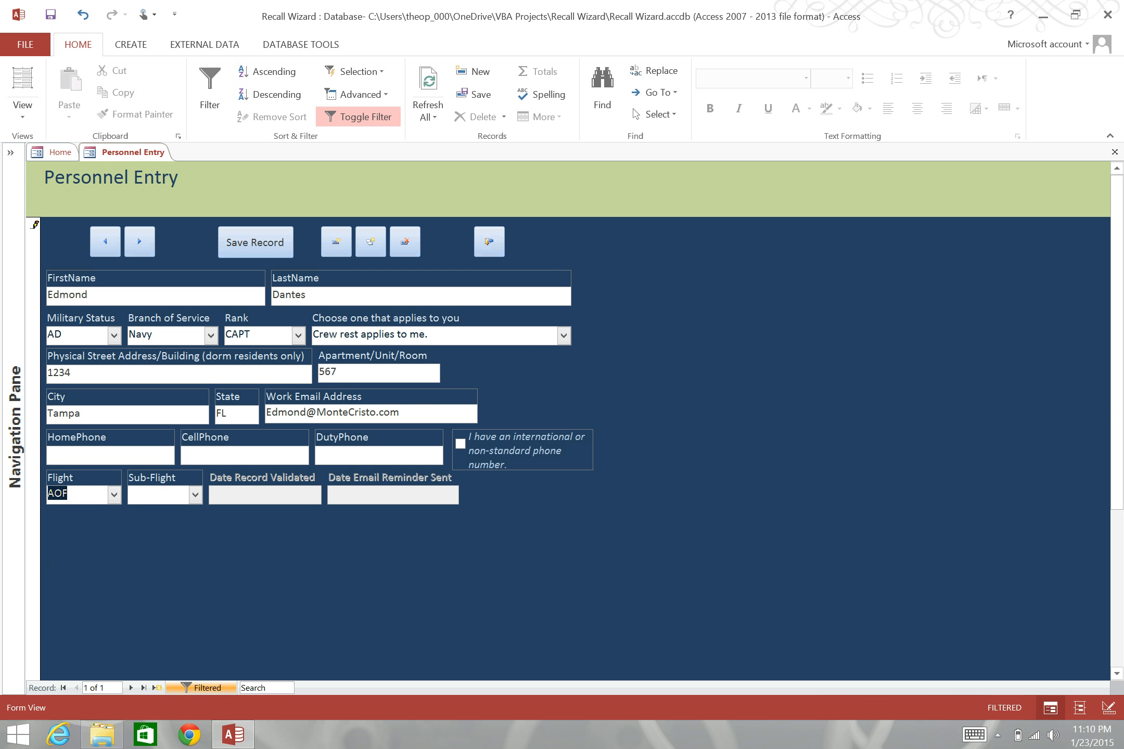
click(195, 495)
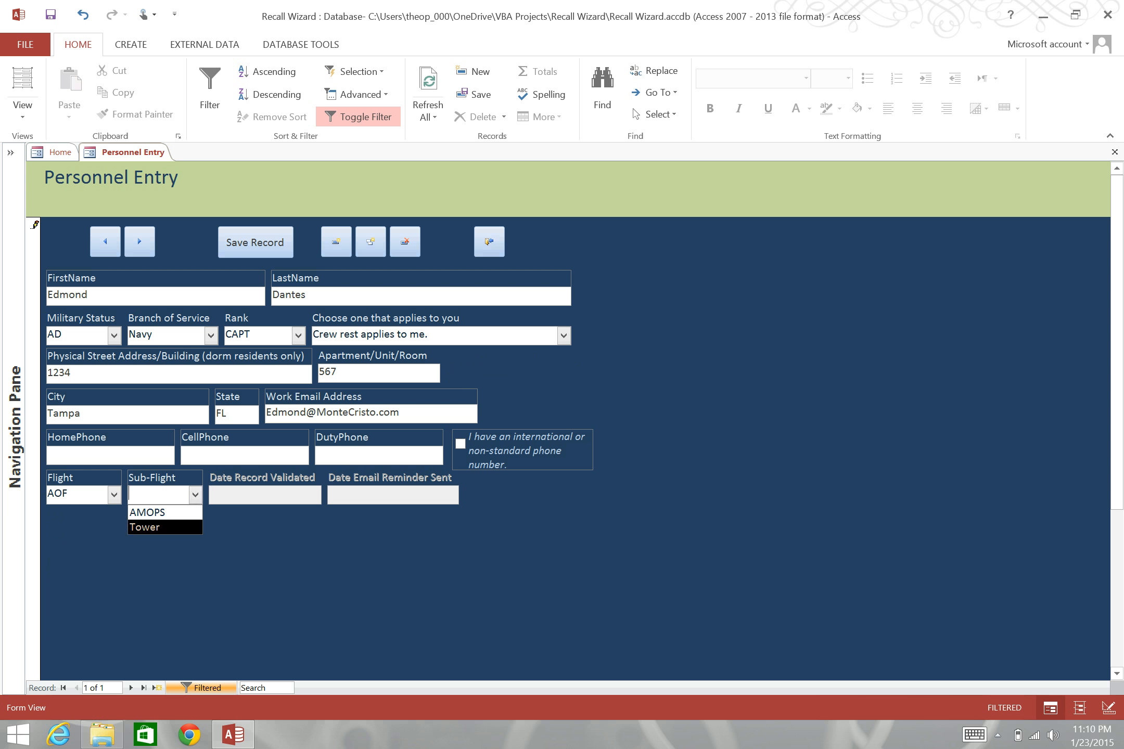
key(Return)
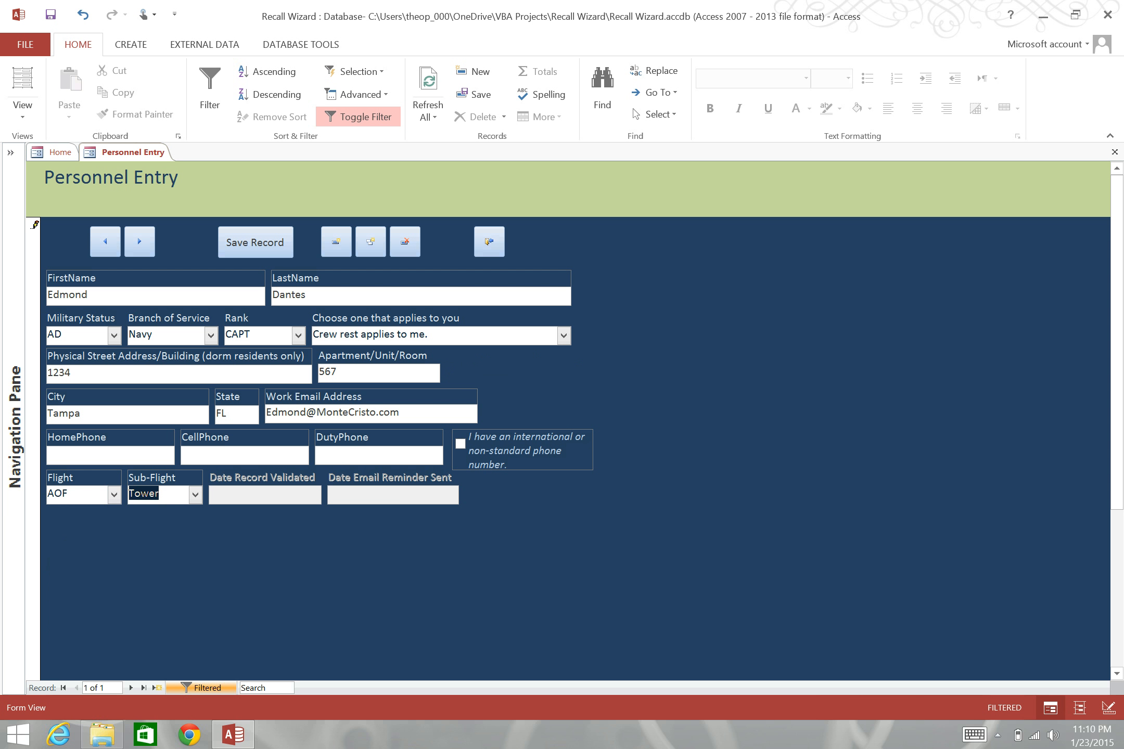
- Try flights DO and OSAM, then settle on flight AOF with sub-flight Tower
click(114, 495)
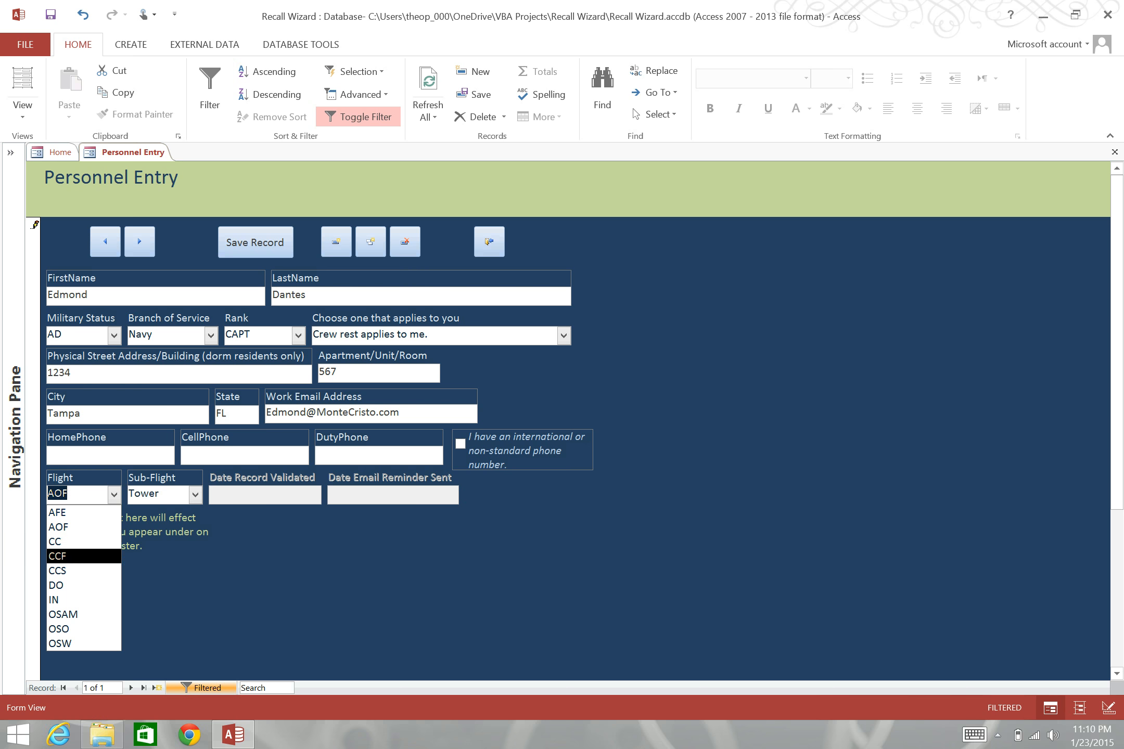
click(83, 585)
click(114, 495)
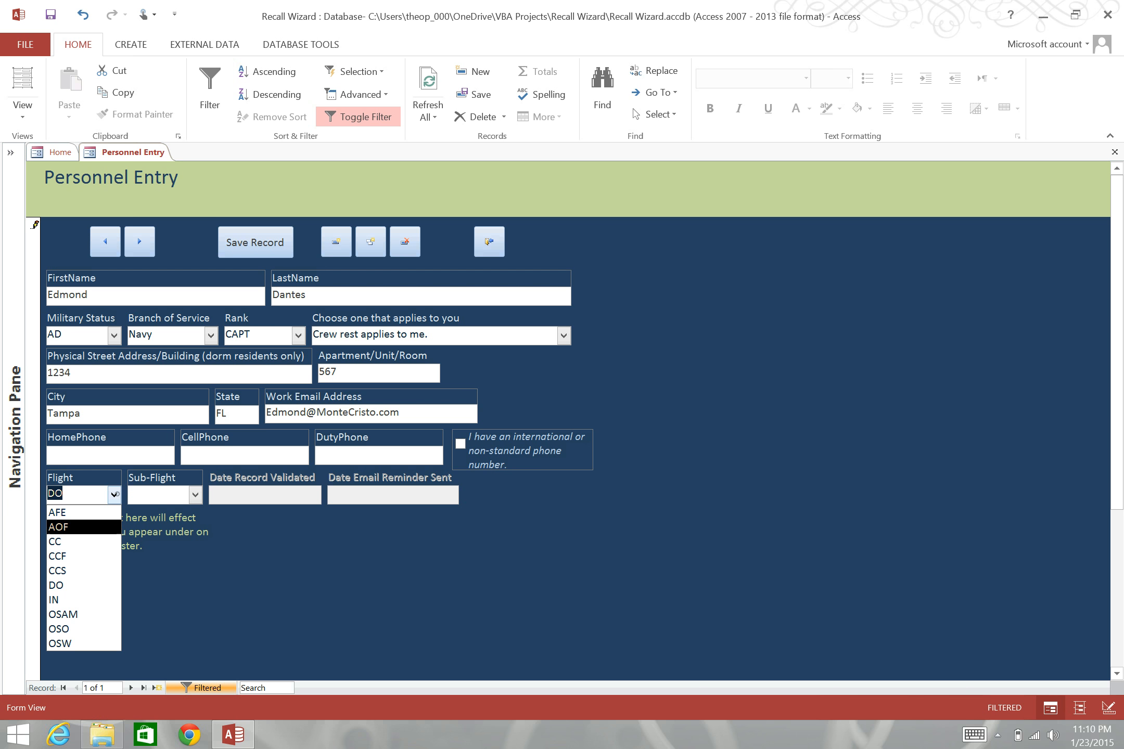
click(91, 615)
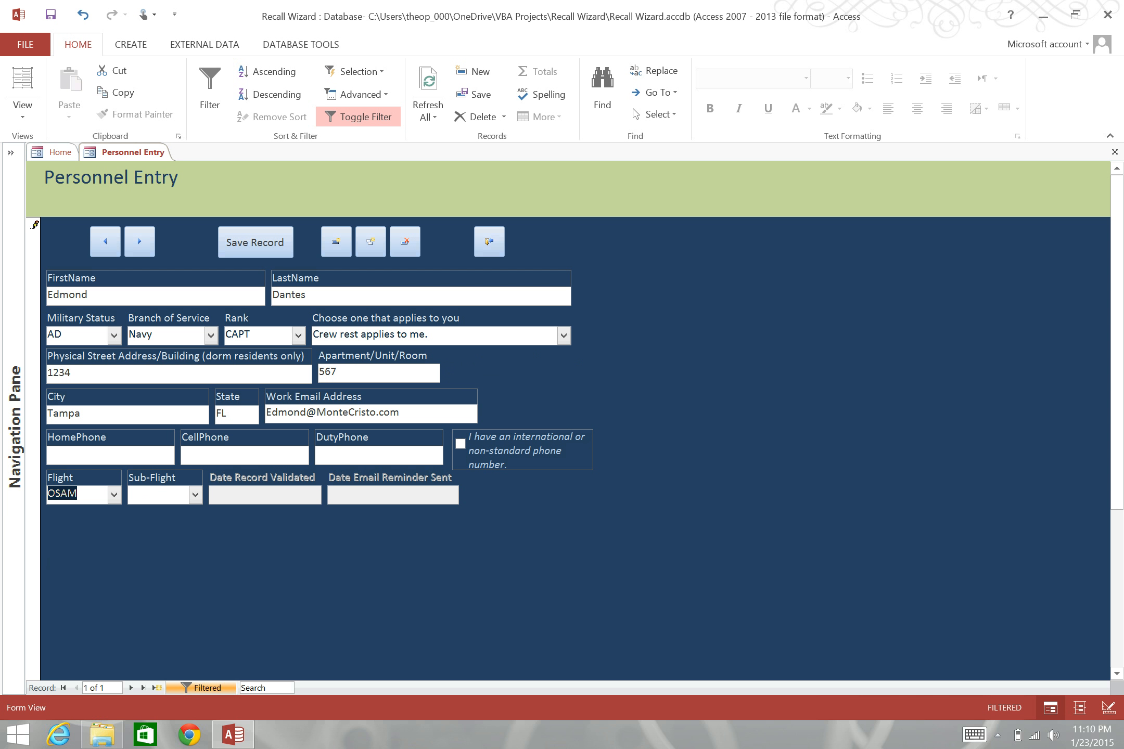
click(194, 493)
click(194, 493)
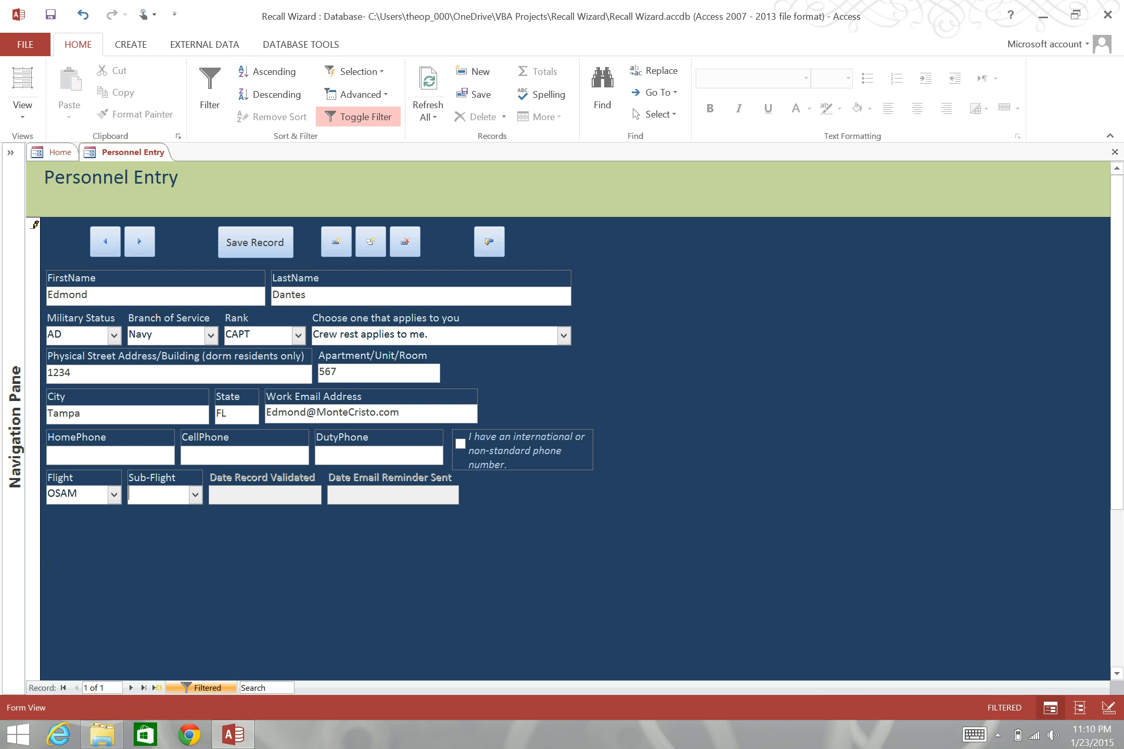
click(194, 493)
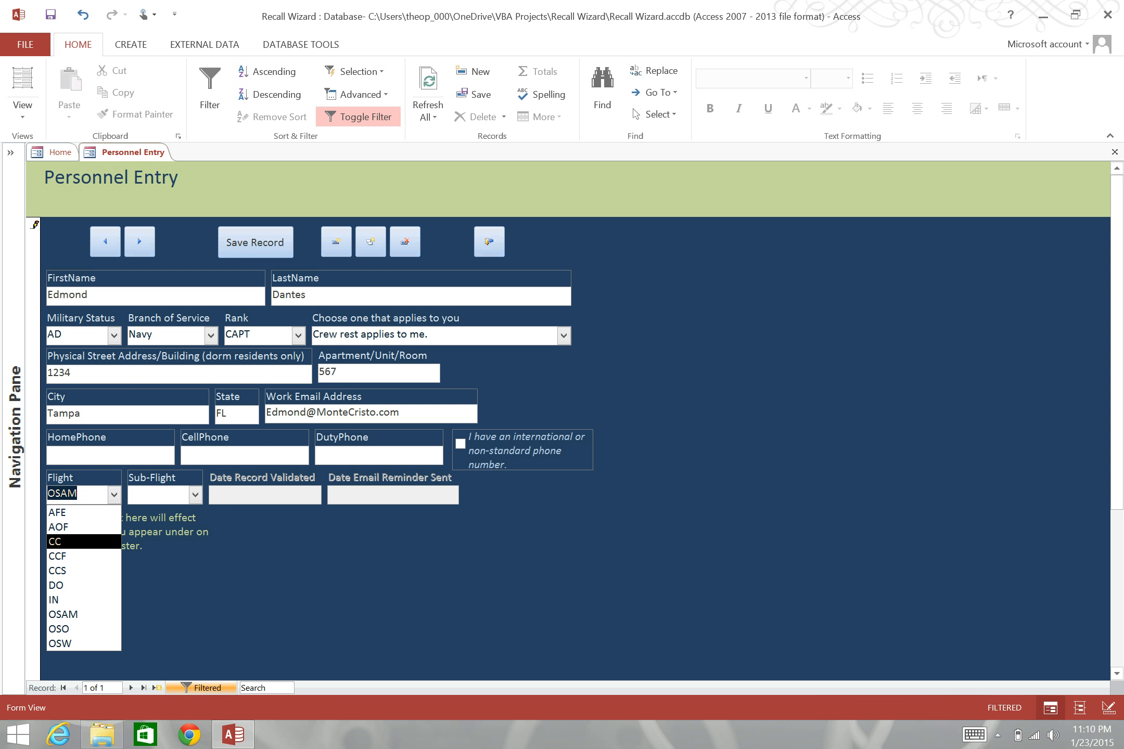
click(107, 529)
click(196, 494)
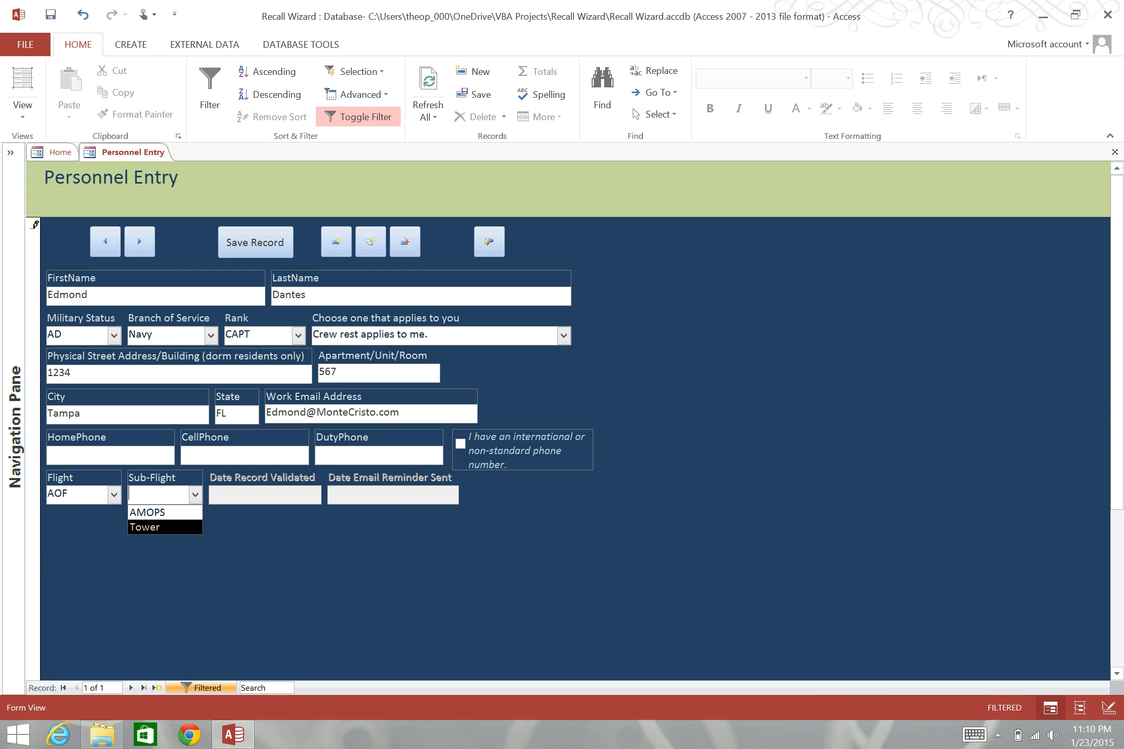
click(182, 528)
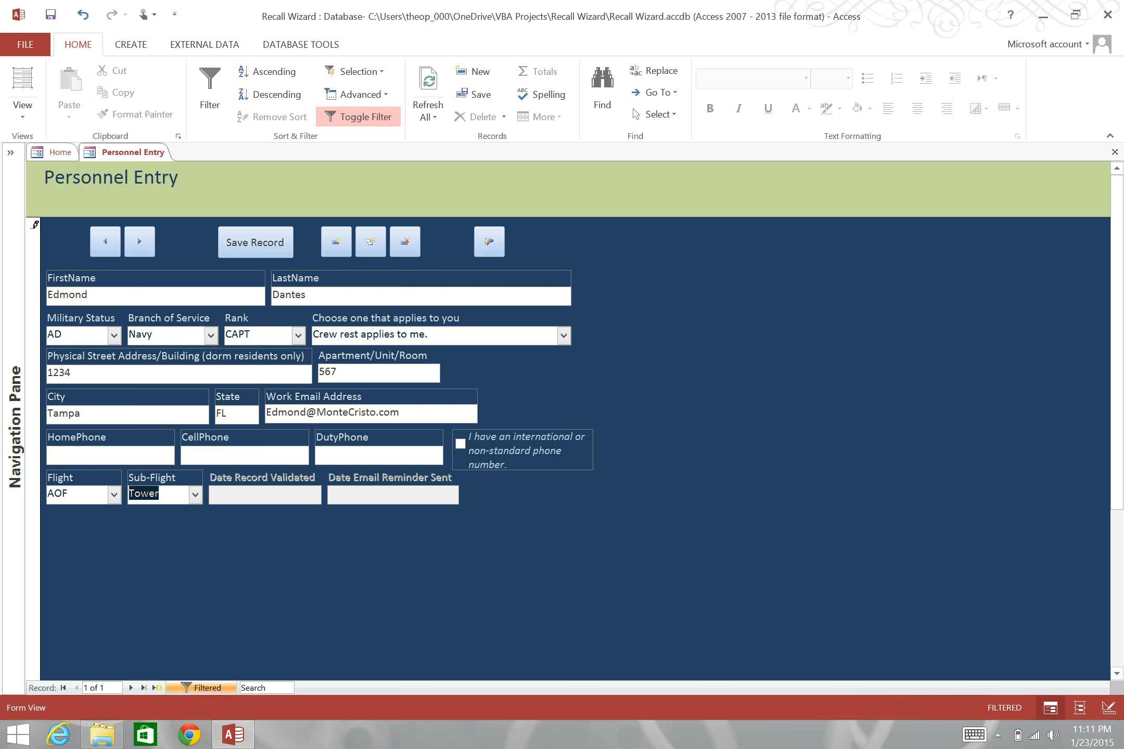
- Add the missing duty phone number and save the personnel record successfully
click(255, 242)
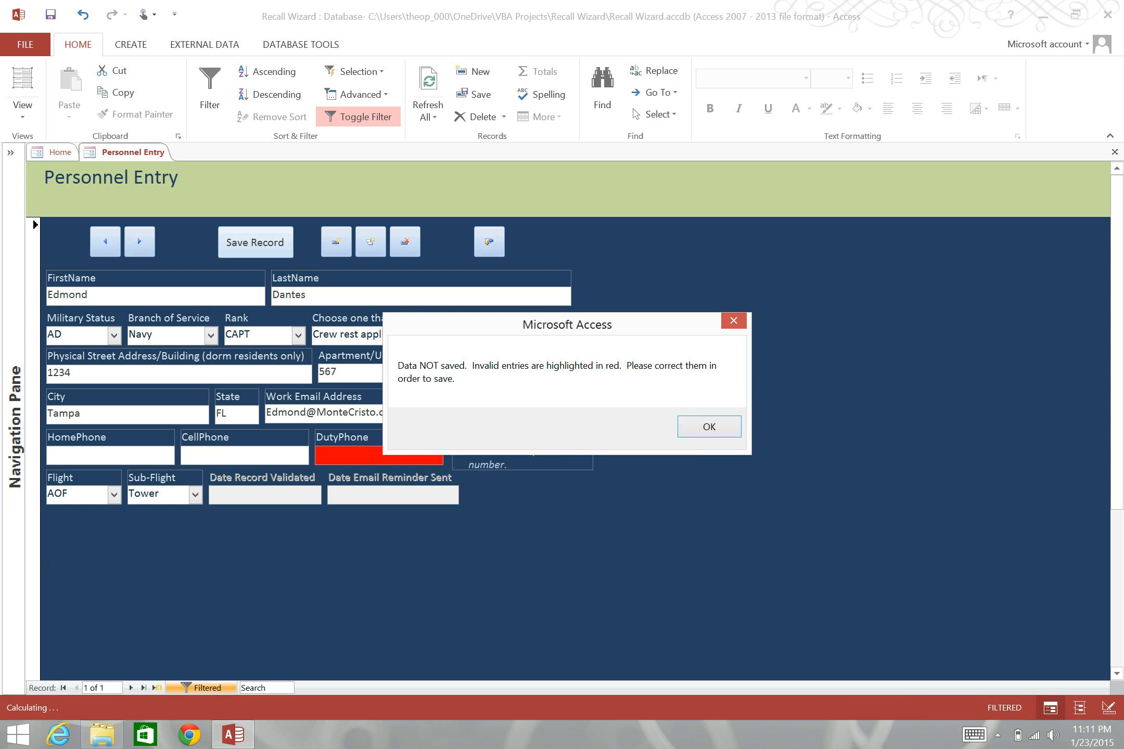
key(Return)
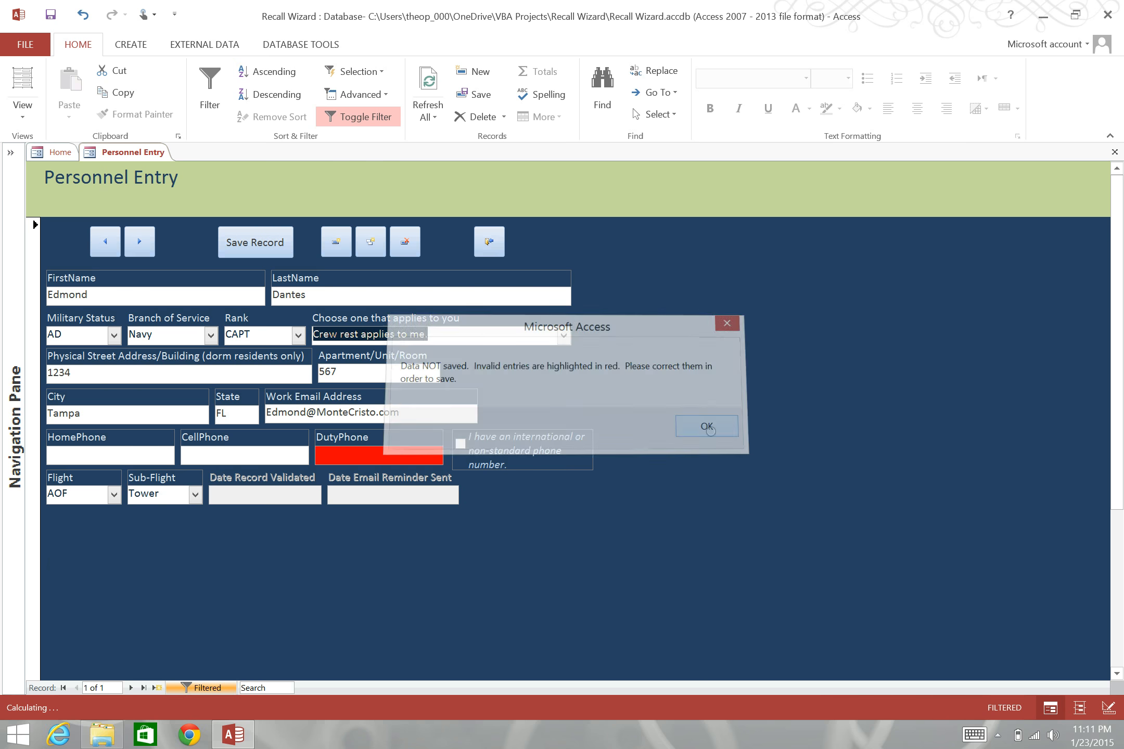
click(332, 459)
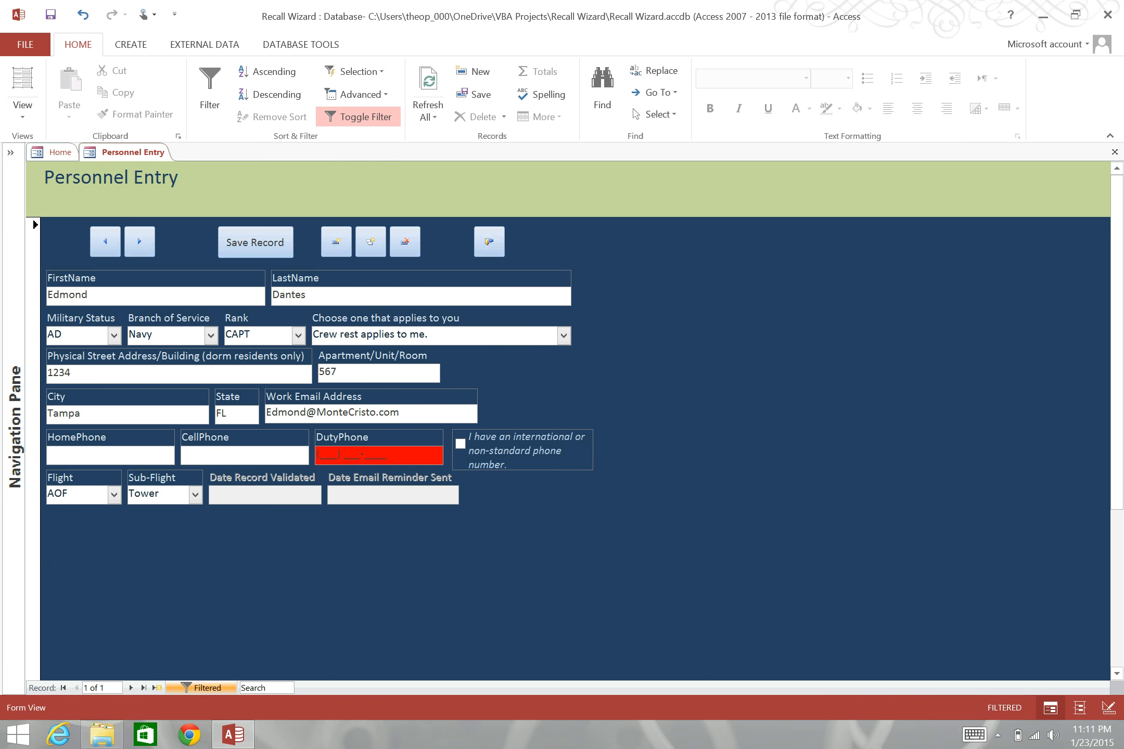
text(123) 456-7890)
click(255, 242)
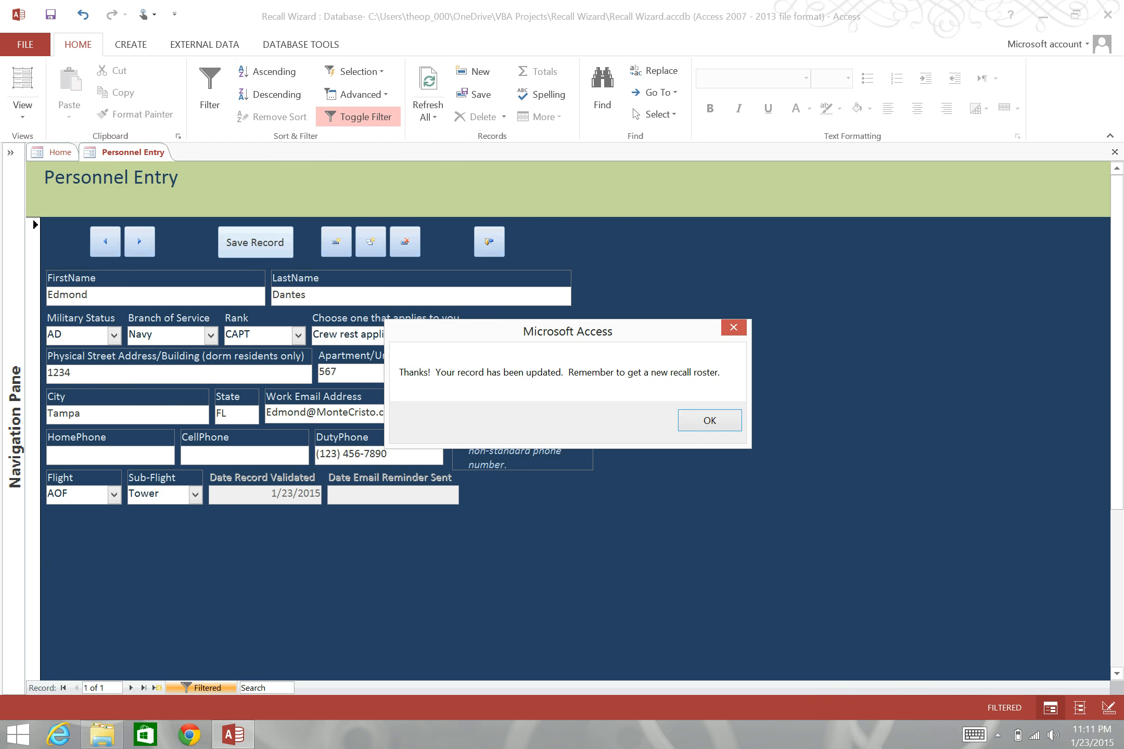
key(Return)
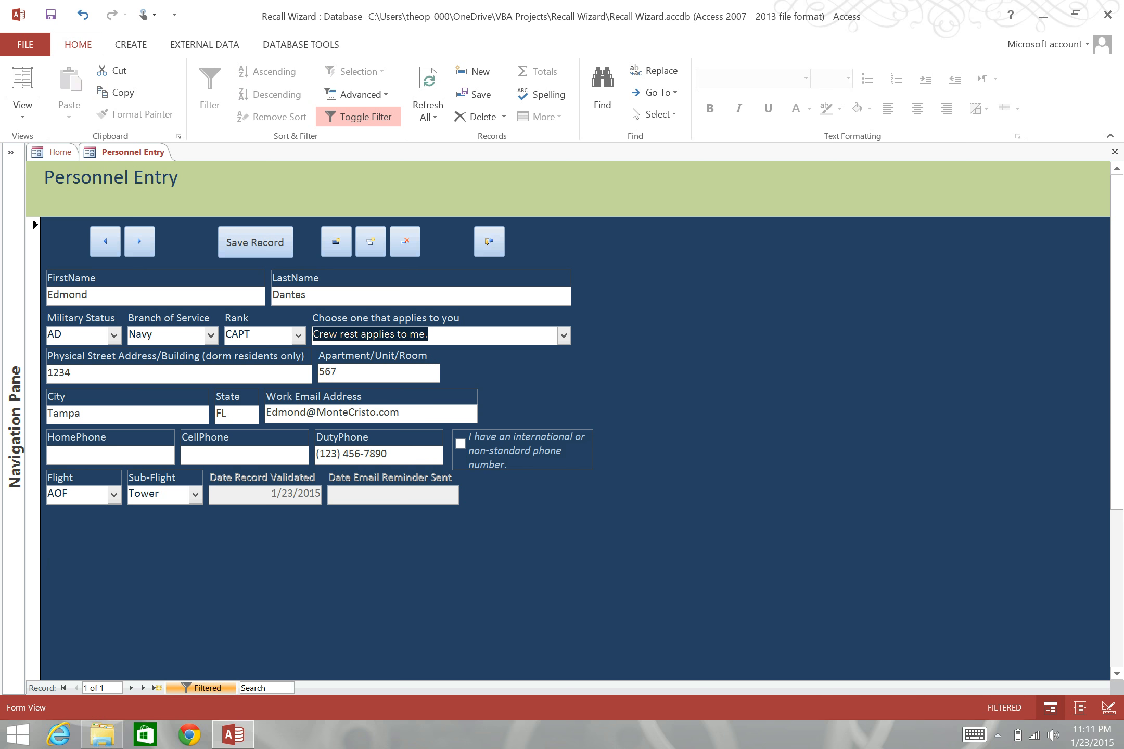
- Close the entry form and reopen the record via Update Your Contact Info, filtered by last name
click(489, 242)
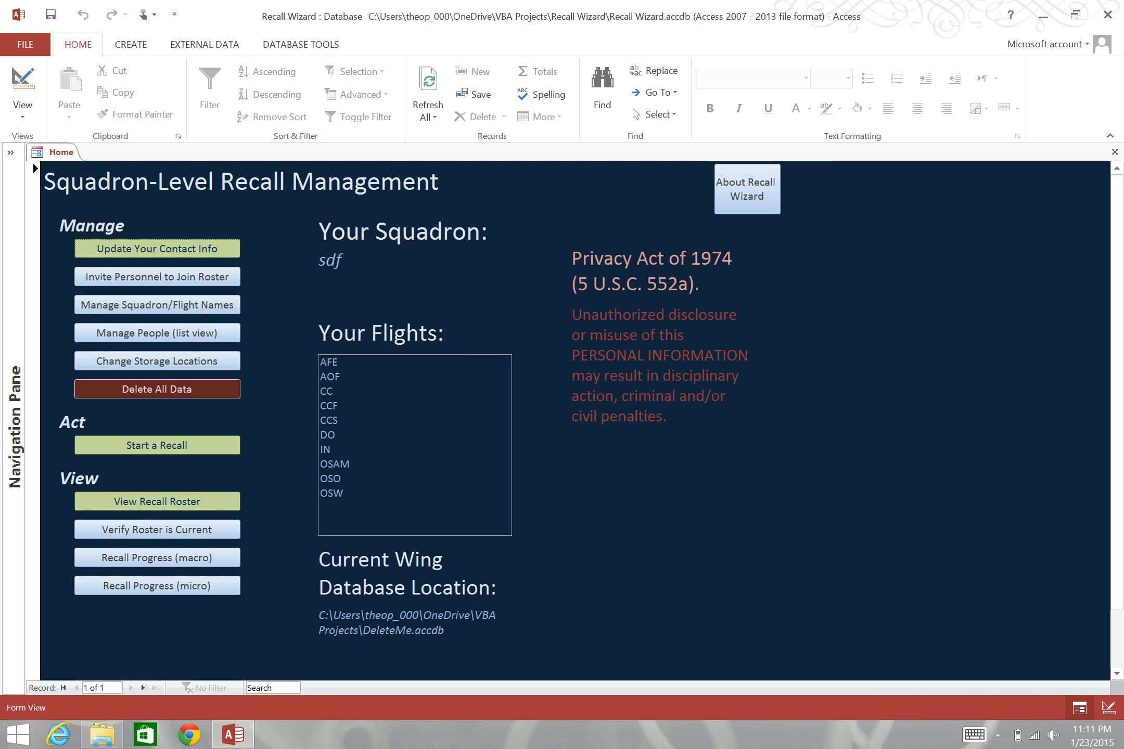
click(157, 249)
text(Dantes)
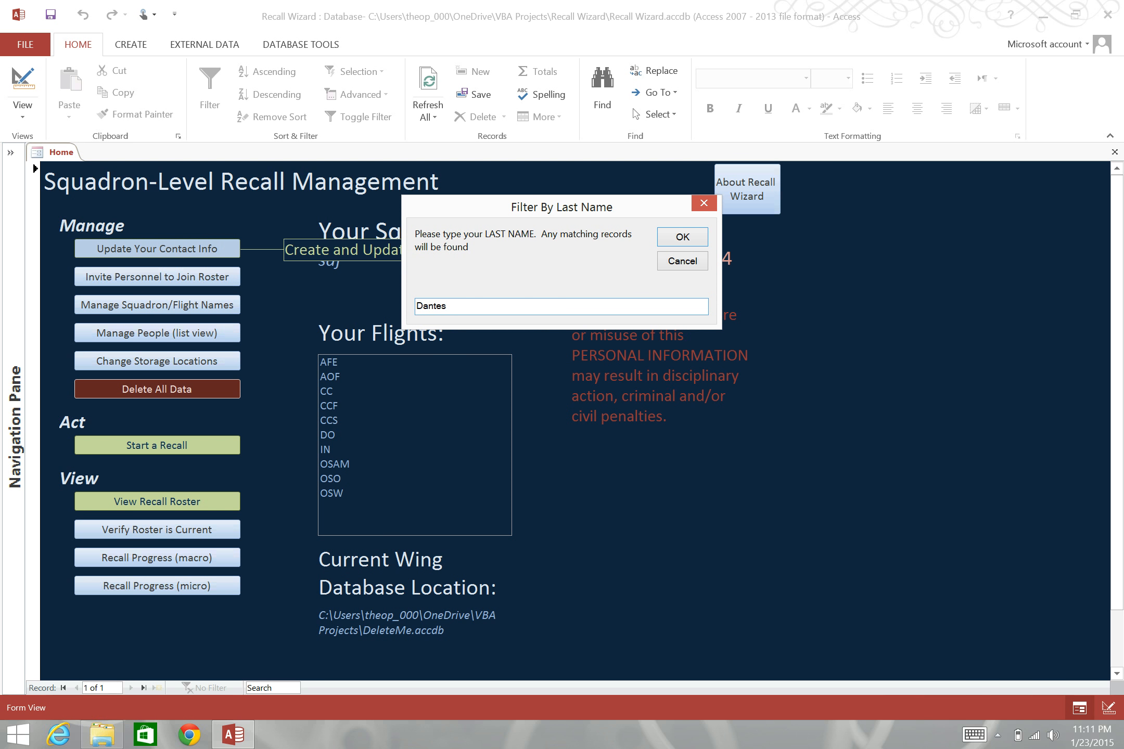
key(Return)
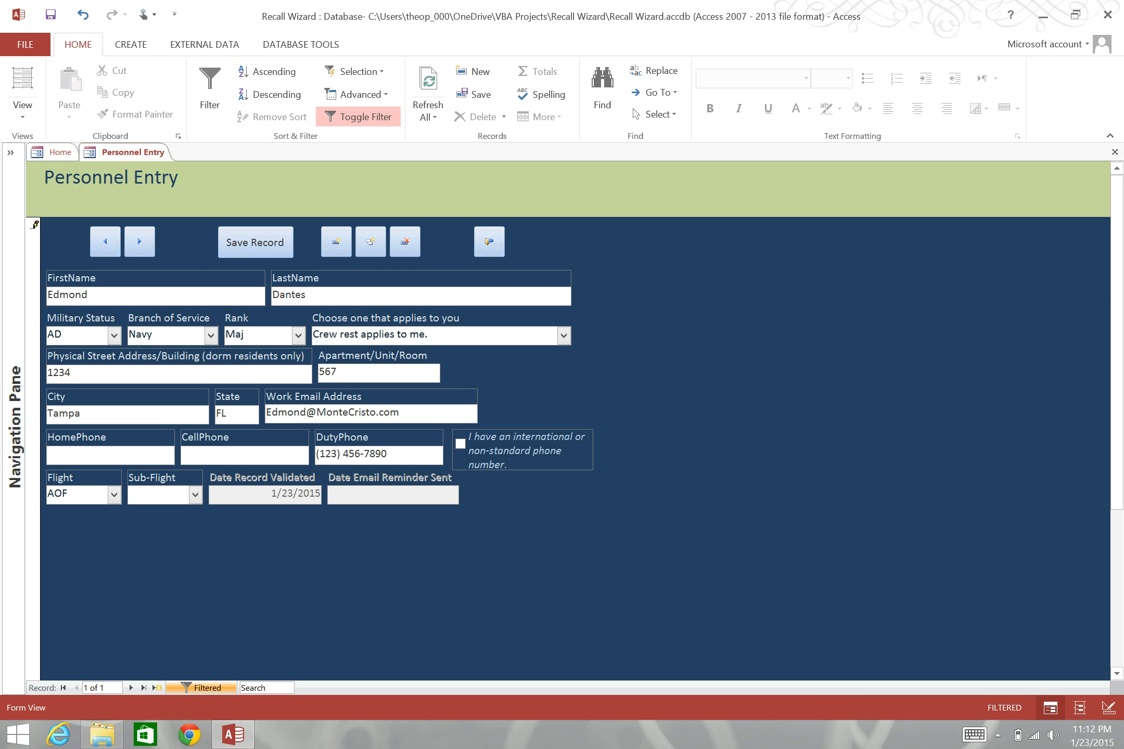
- Replace part of the street number with 456, save the record, and close the entry form
drag(73, 373, 53, 373)
key(BackSpace)
key(BackSpace)
text(456)
key(Tab)
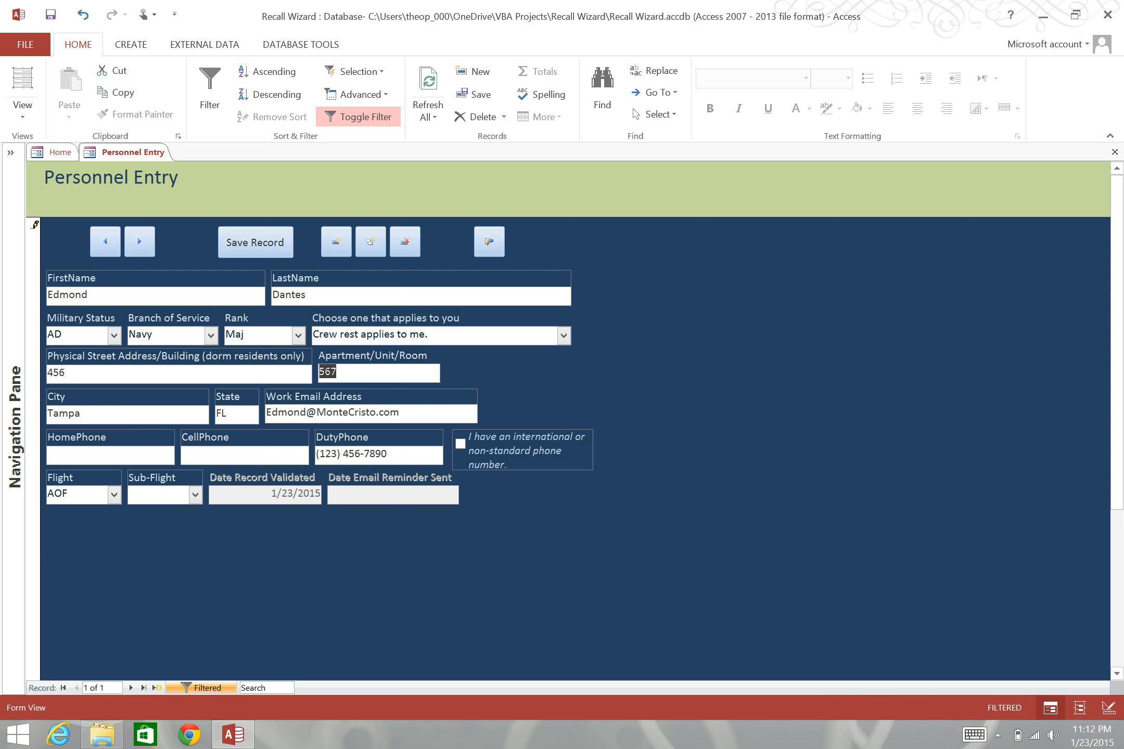
click(255, 243)
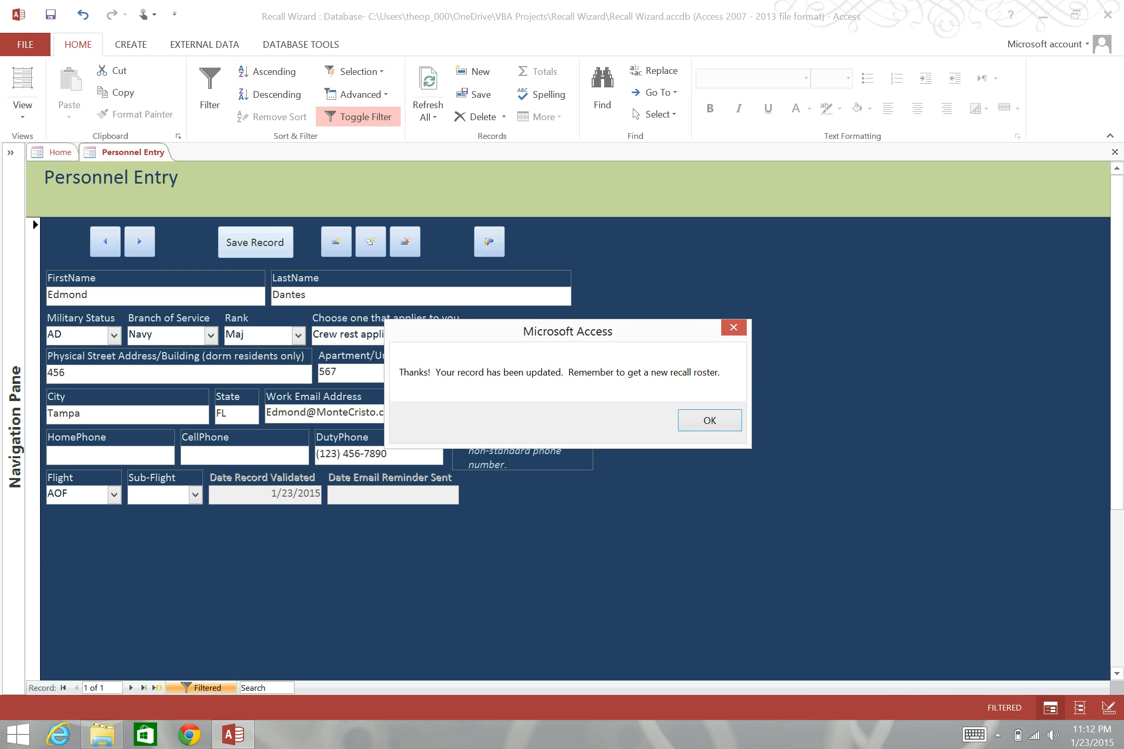
key(Return)
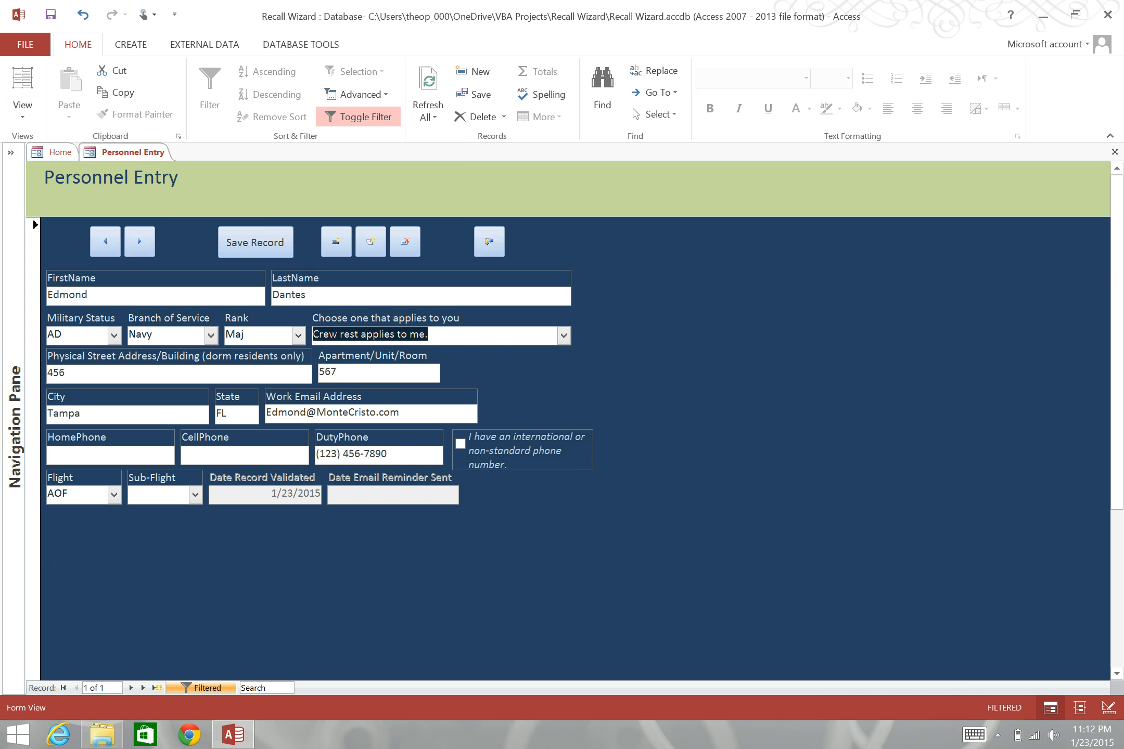
click(493, 237)
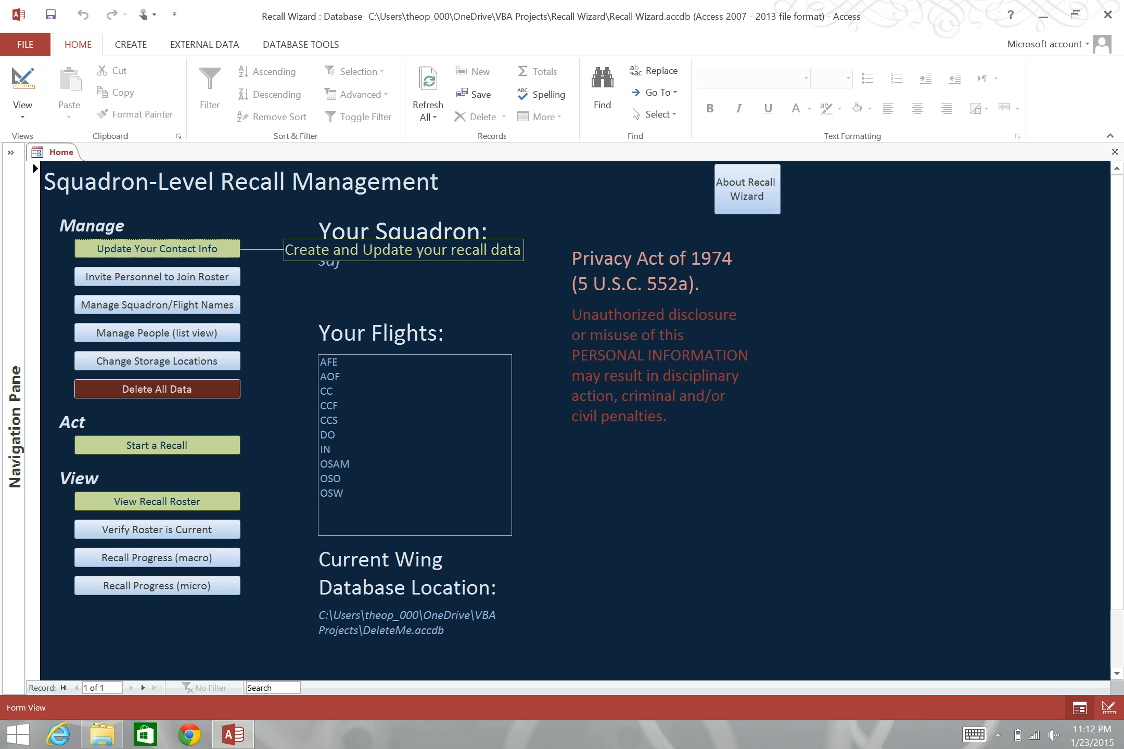
key(alt+Tab)
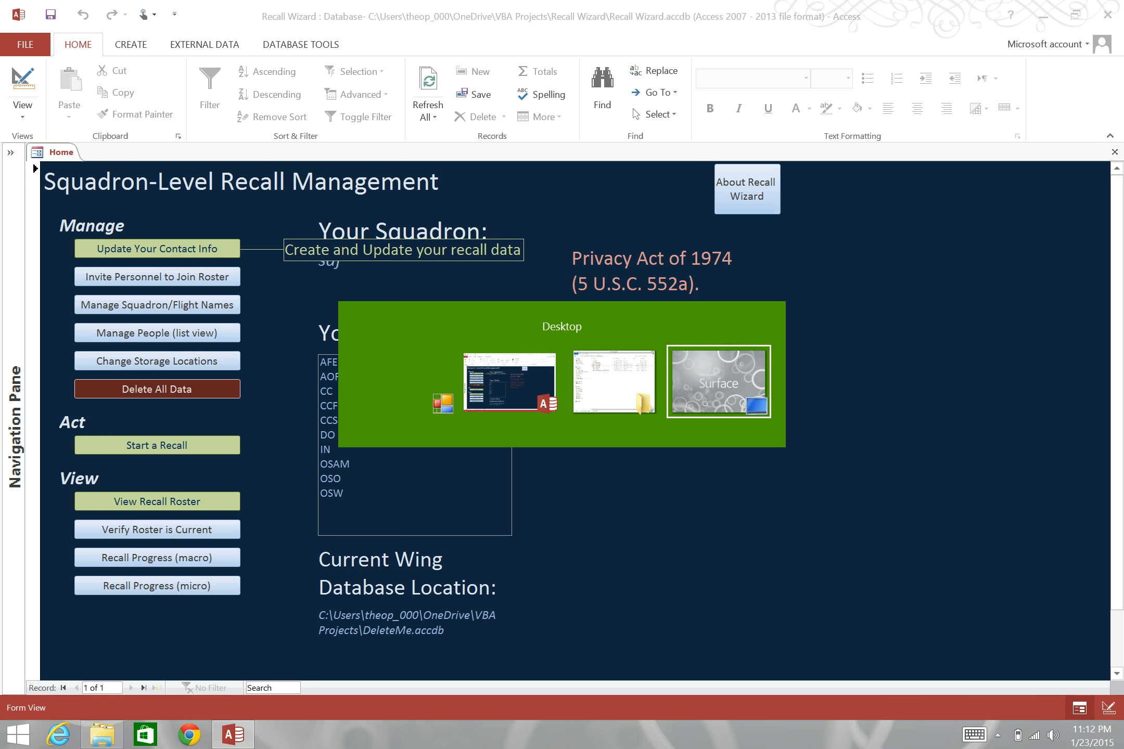